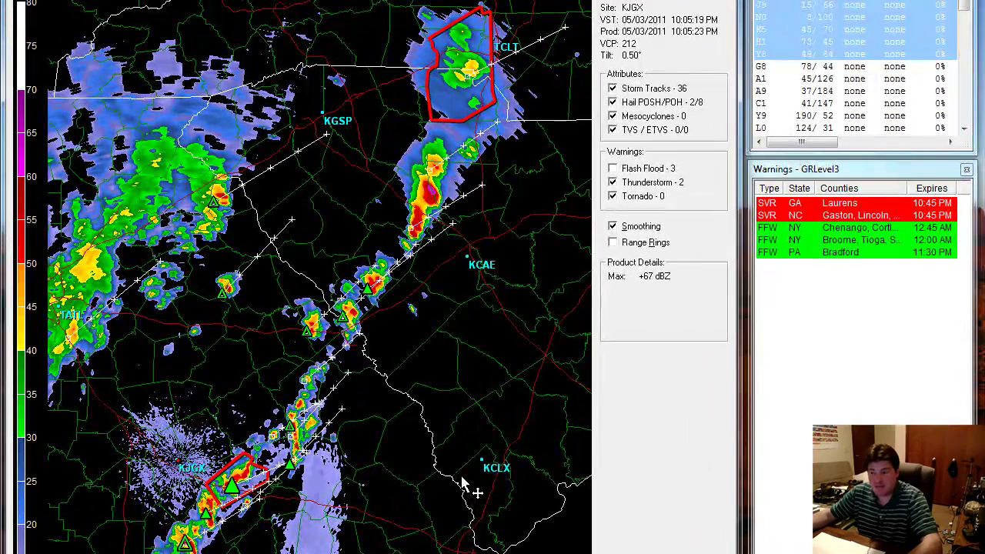
Zoom in on the +71 dBZ storm cell between Edgefield and Augusta, then zoom out and recentre.
left_click_drag(441, 499, 453, 481)
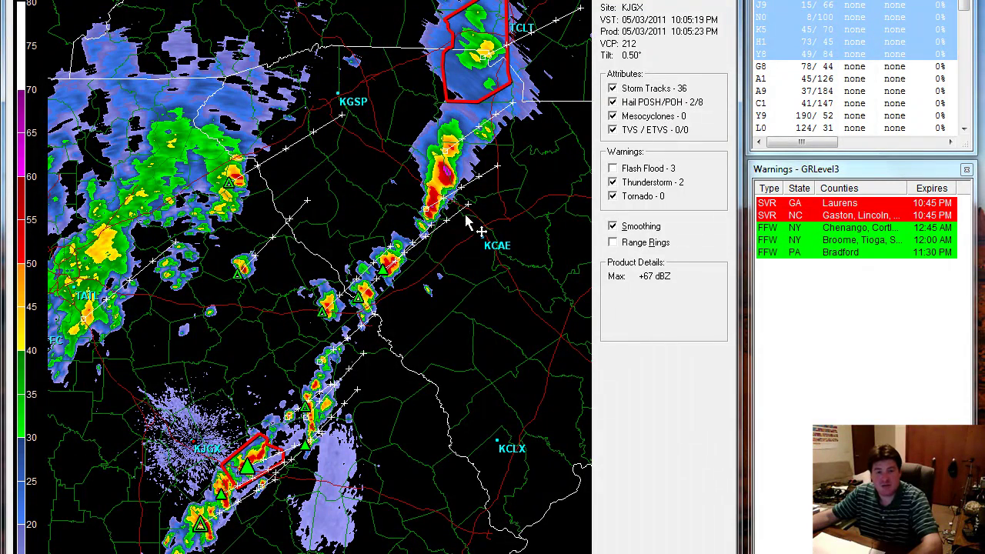
scroll(455, 232, "up", 5)
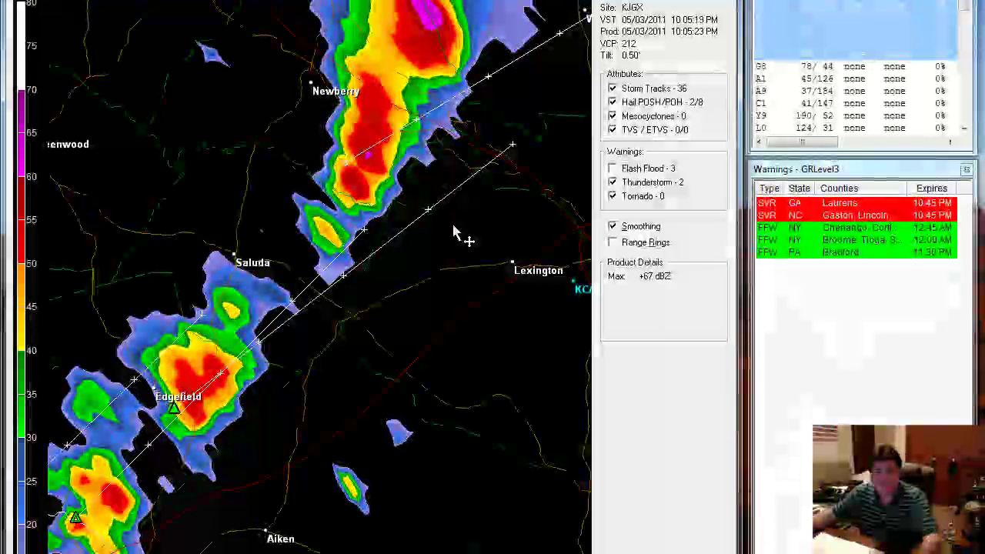
left_click_drag(500, 167, 414, 332)
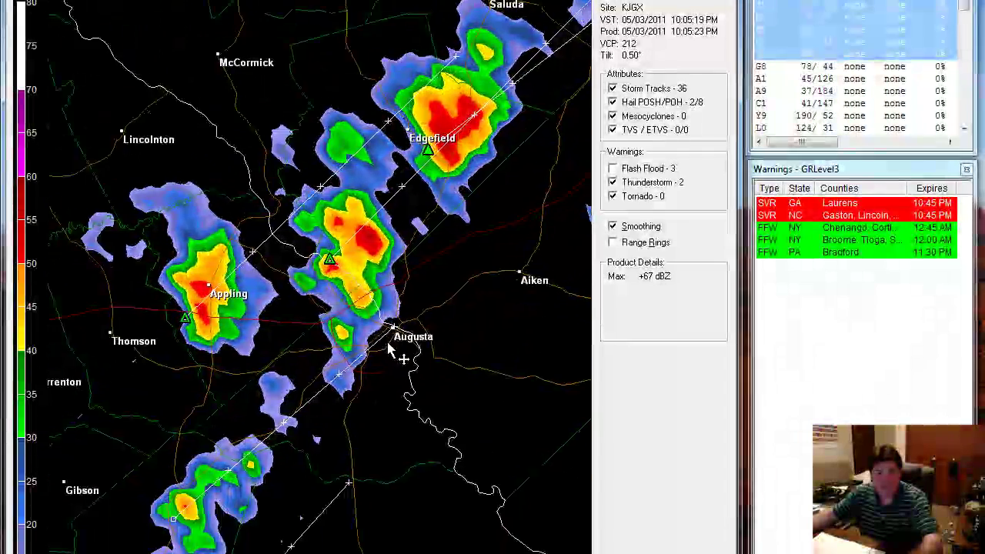
scroll(335, 265, "up", 4)
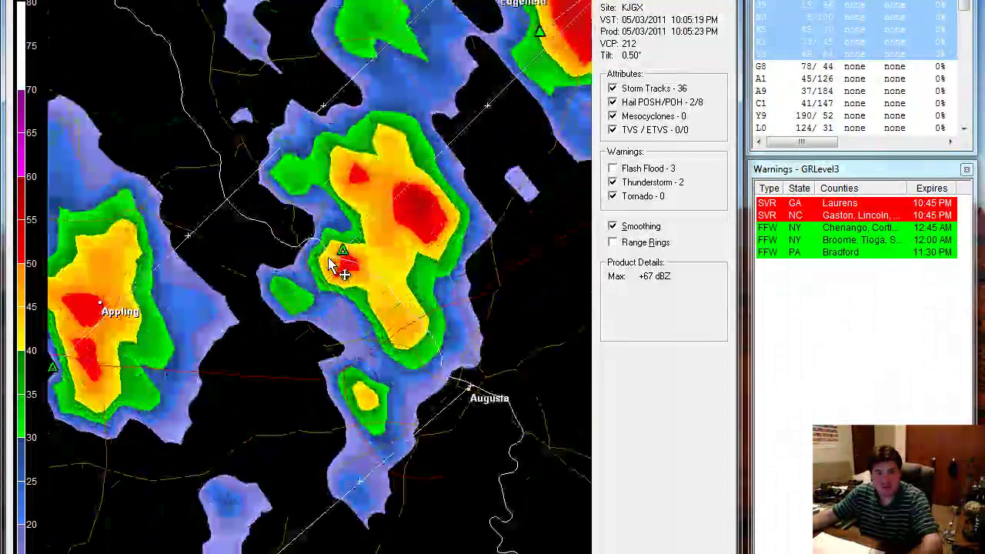
mouse_move(369, 240)
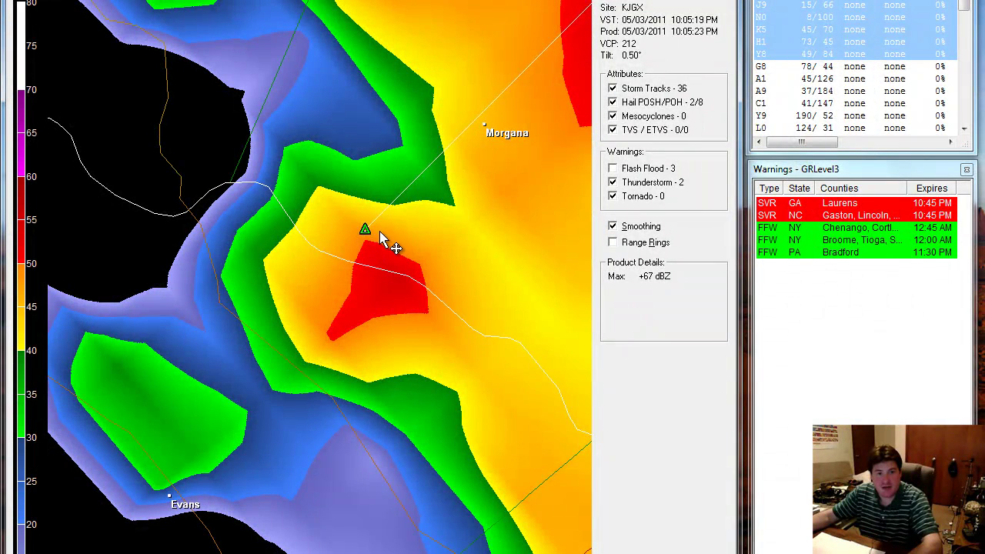
left_click_drag(446, 203, 352, 292)
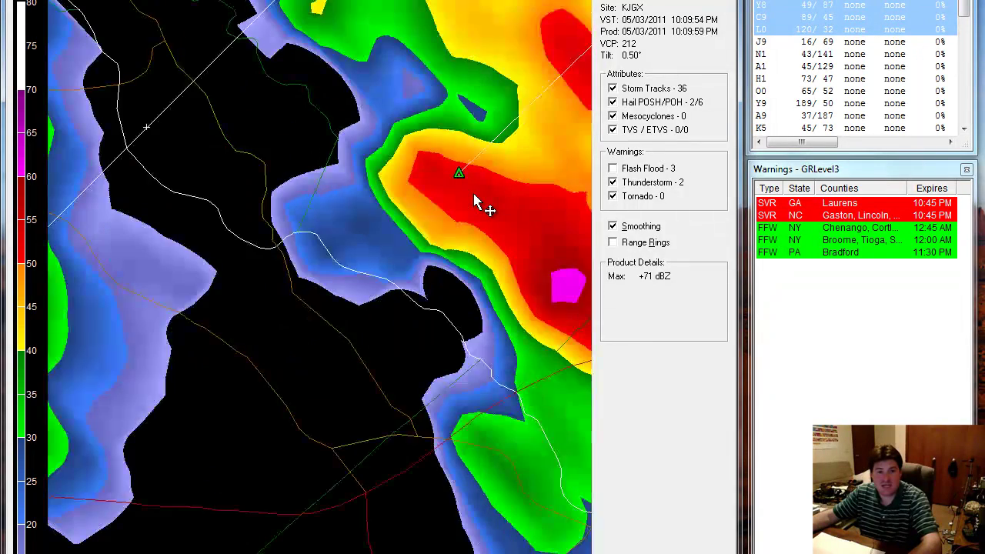
scroll(474, 203, "down", 2)
left_click_drag(497, 205, 373, 323)
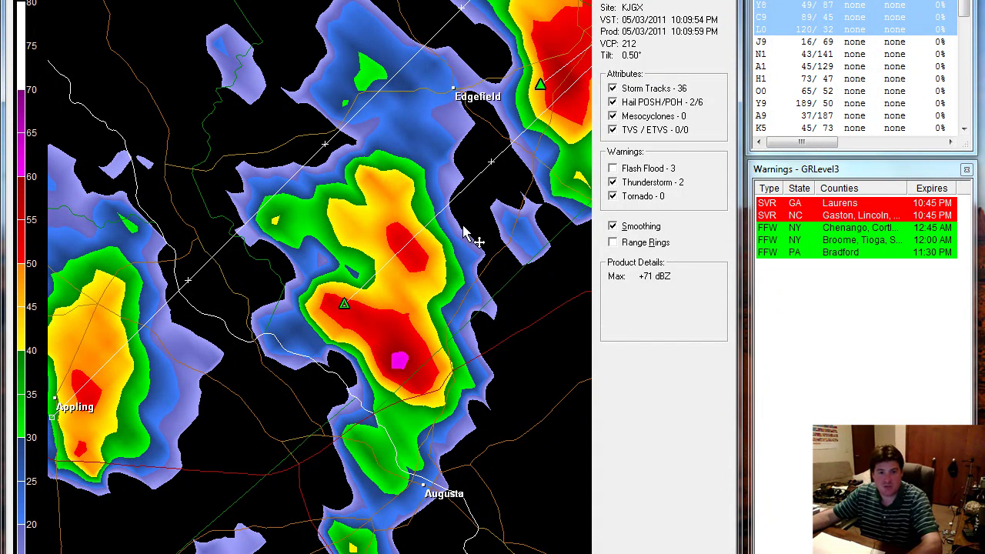
Zoom in near KGSP and show One Hour Rainfall (0.8" max) beside the TCLT warning polygon.
left_click_drag(567, 185, 501, 227)
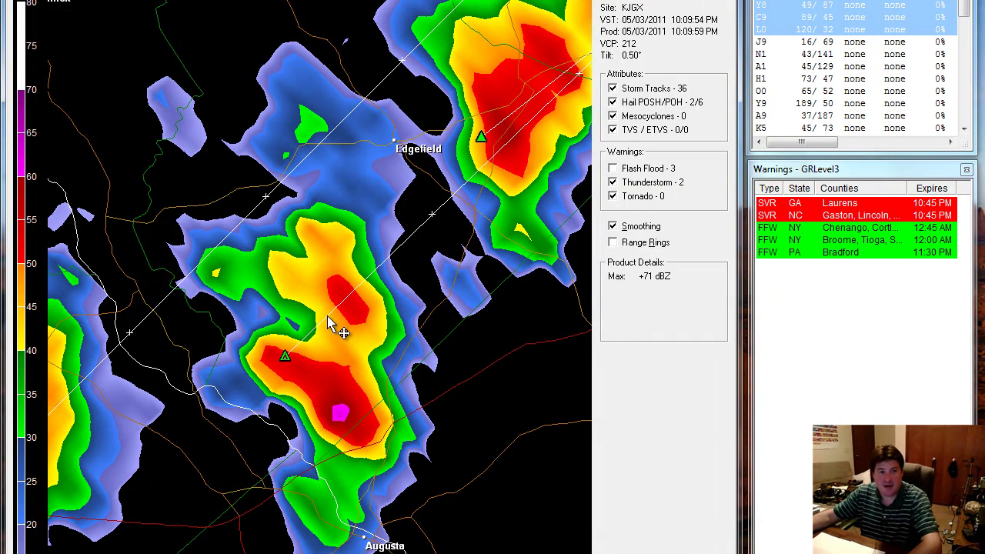
scroll(331, 396, "down", 4)
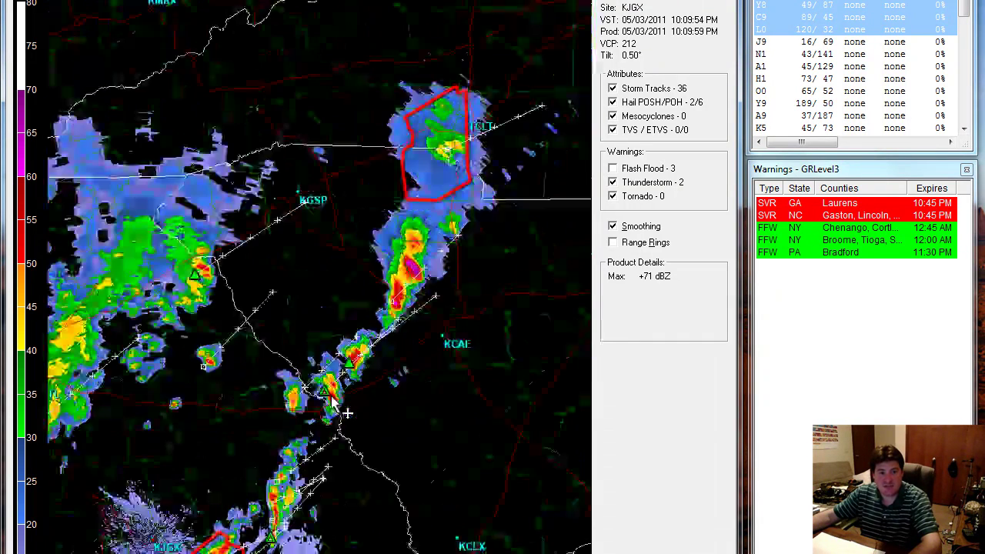
left_click_drag(330, 394, 309, 368)
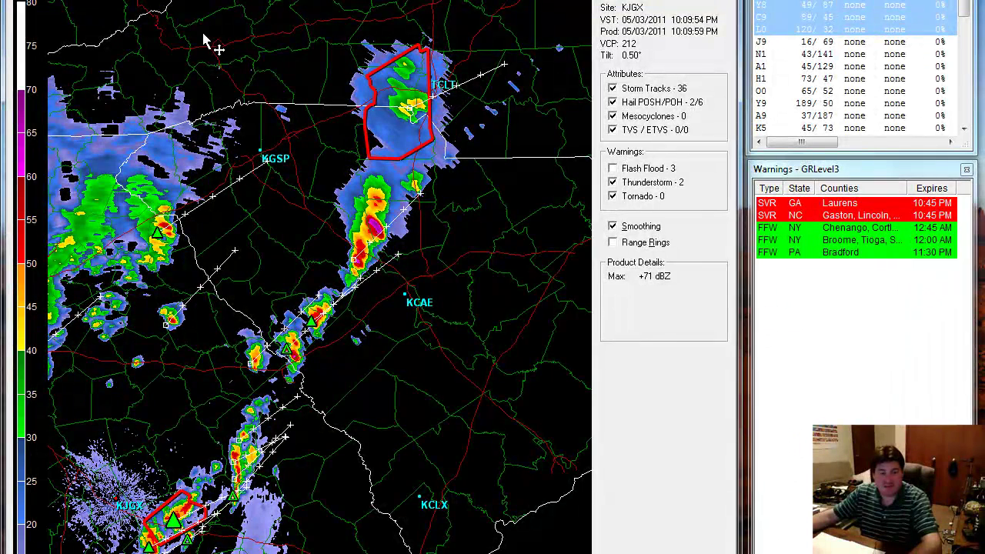
scroll(212, 50, "up", 2)
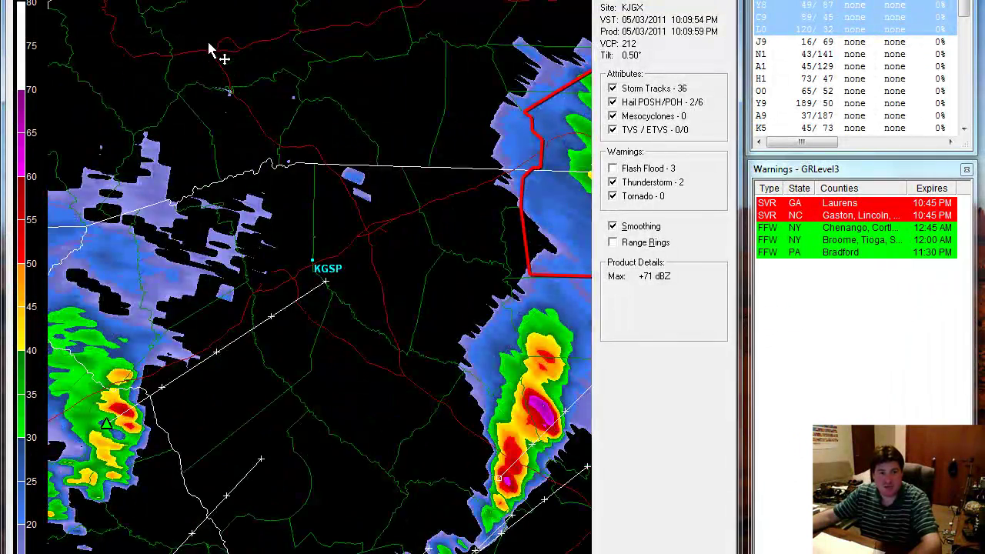
key("p")
left_click_drag(313, 210, 226, 180)
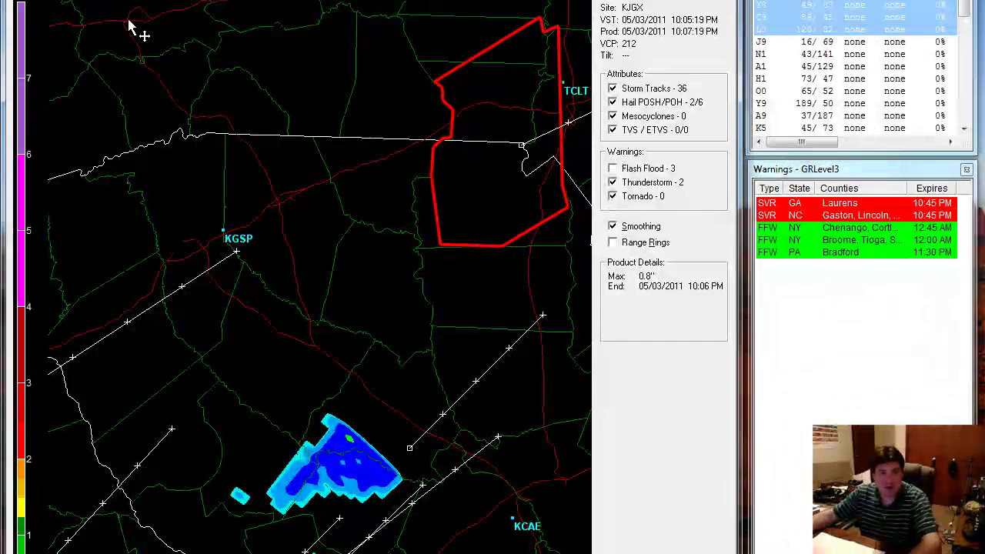
Show echo tops zoomed out, then compare 3.10° and 0.50° reflectivity tilts, ending on 0.50°.
key("e")
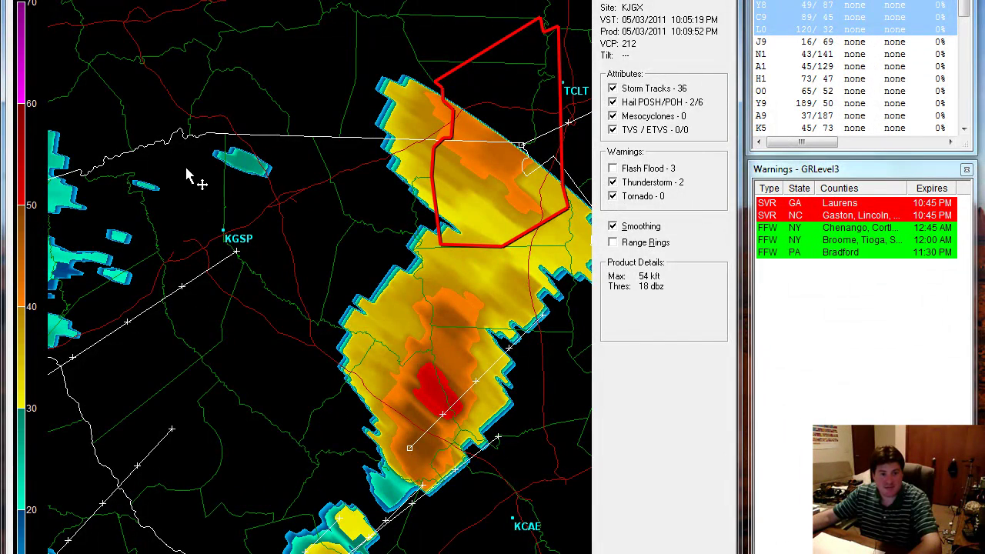
scroll(371, 375, "down", 3)
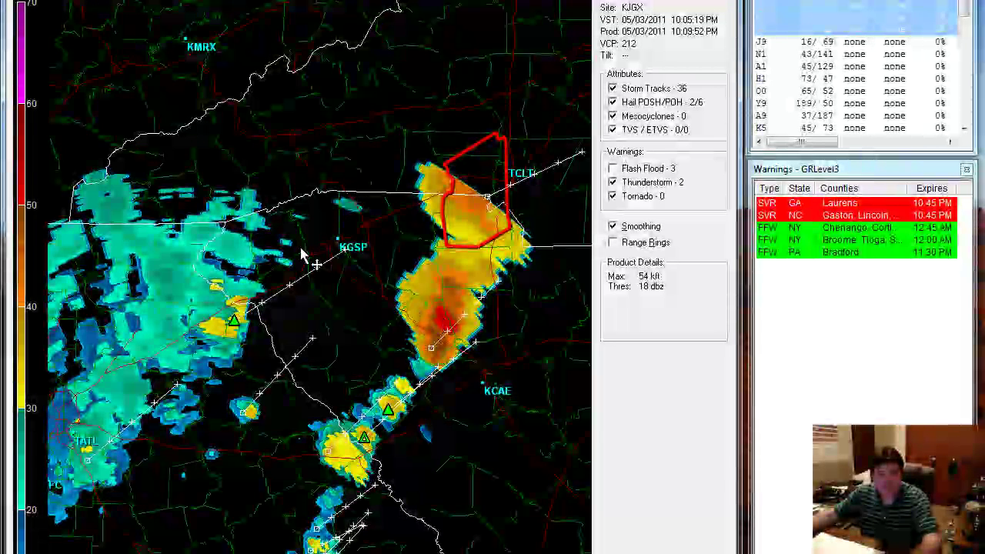
key("4")
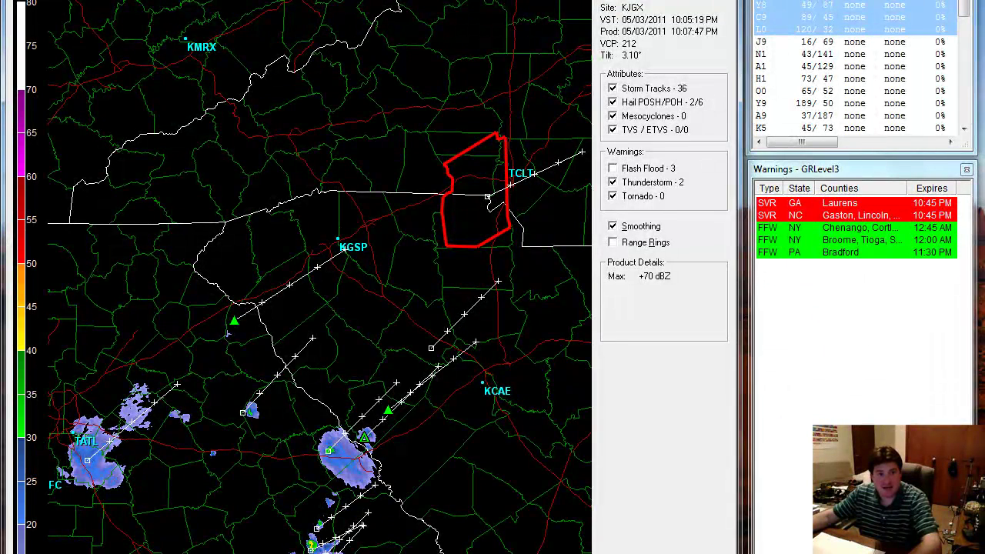
key("1")
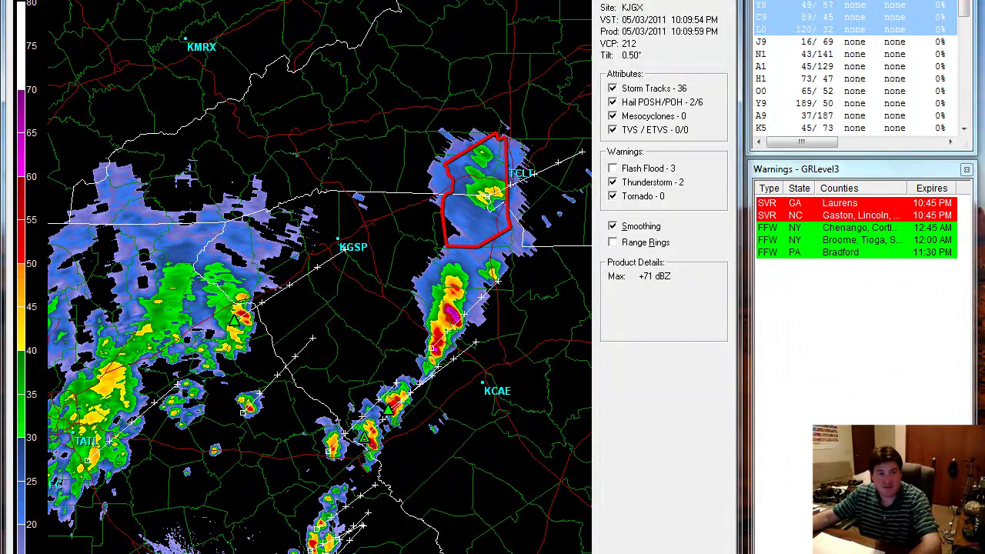
key("4")
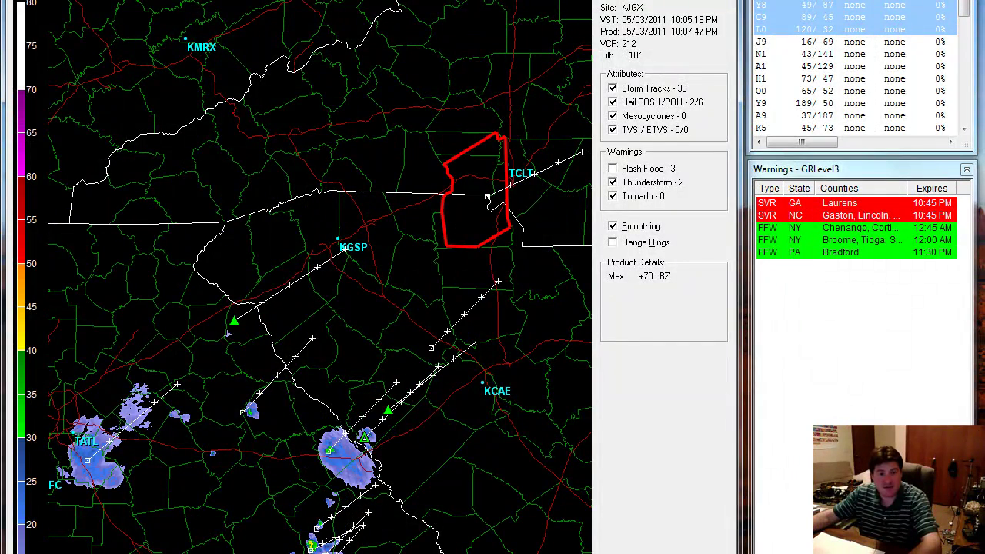
key("1")
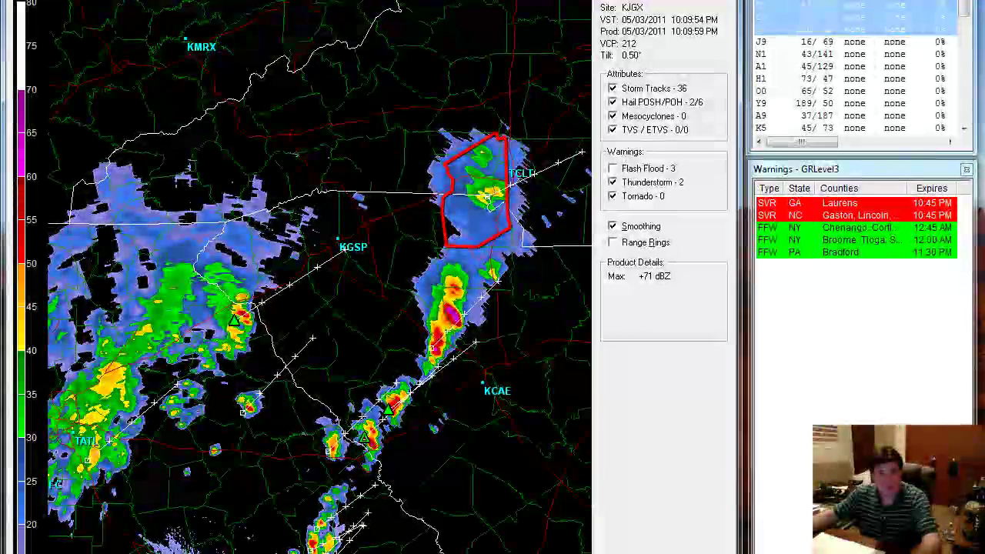
Load 0.5° storm relative velocity and pan along the storm line toward KJGX.
right_click(87, 434)
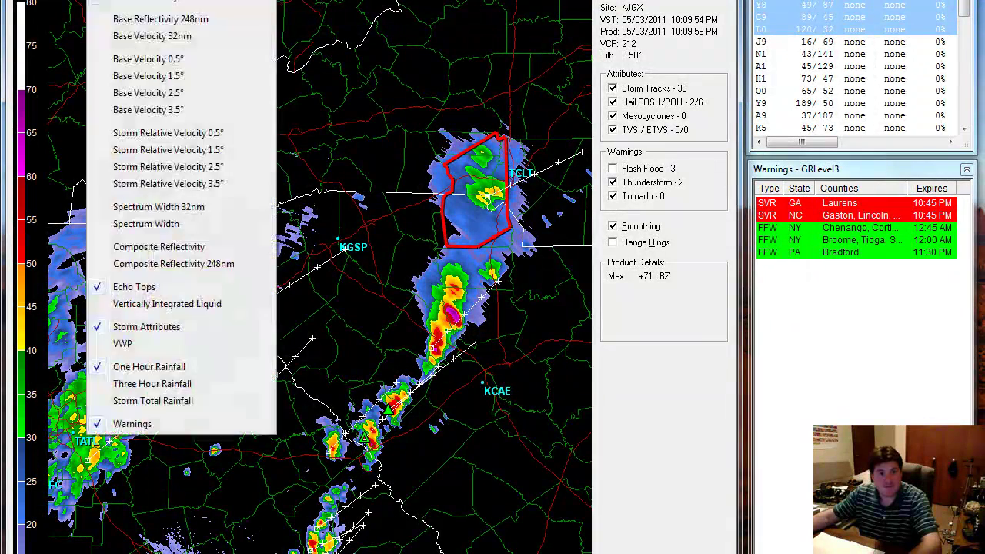
left_click(161, 139)
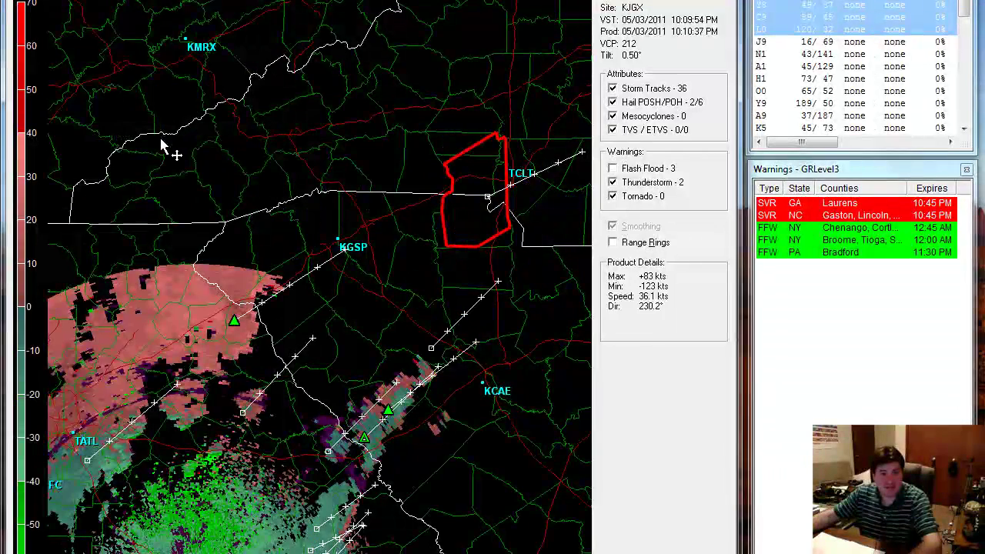
key("Down")
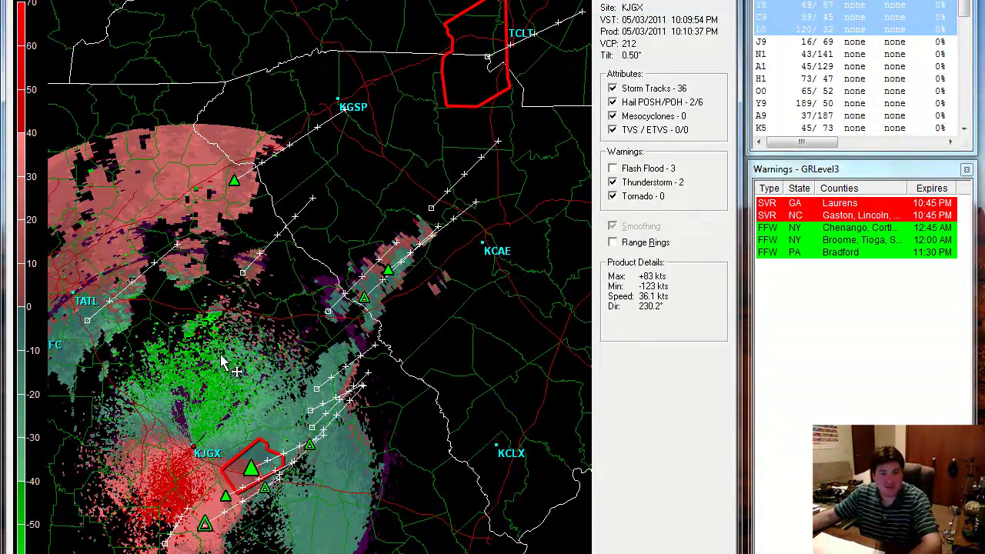
key("Down")
key("Left")
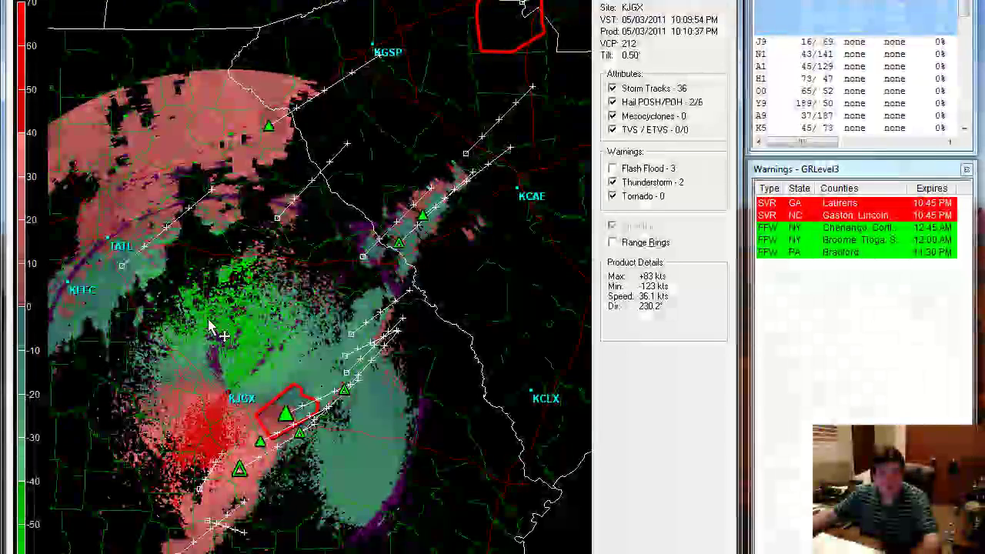
key("Up")
key("Right")
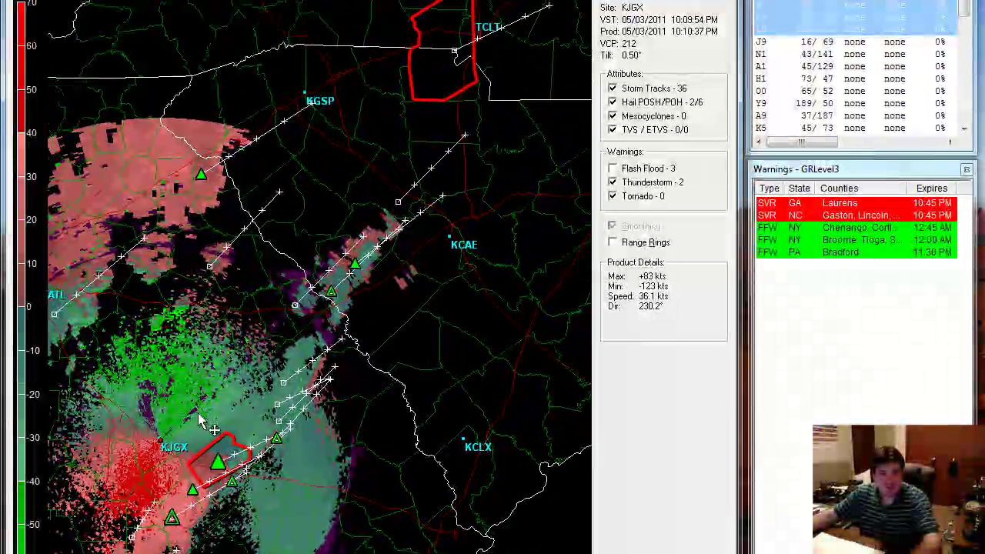
scroll(292, 353, "up", 3)
scroll(294, 352, "down", 1)
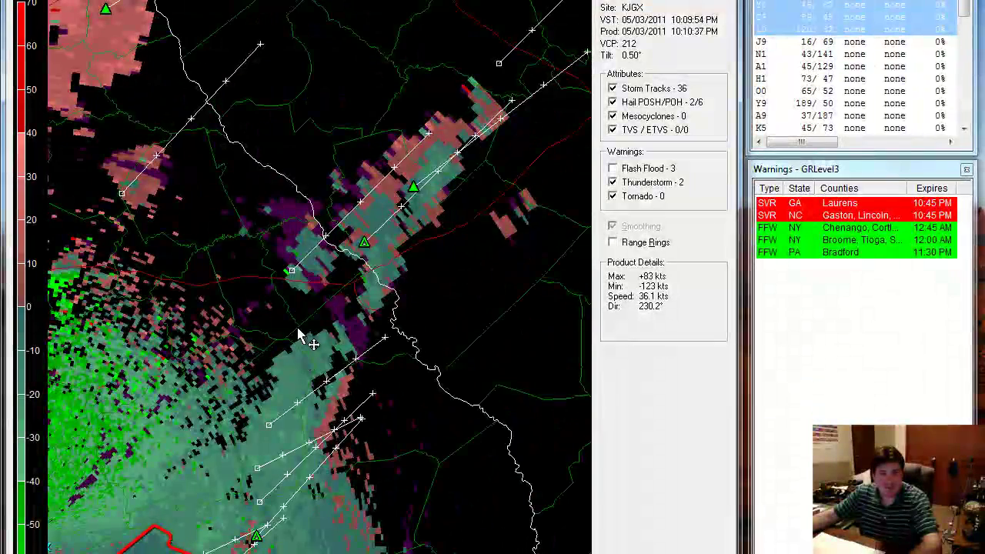
left_click_drag(528, 251, 486, 251)
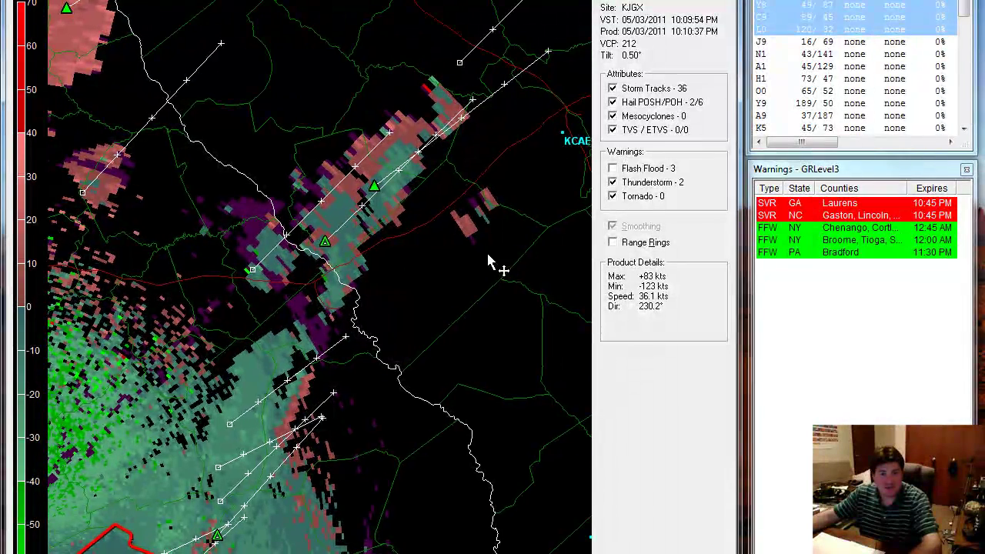
Turn on range rings around KJGX and recentre the zoomed-out map on its storms.
left_click(613, 242)
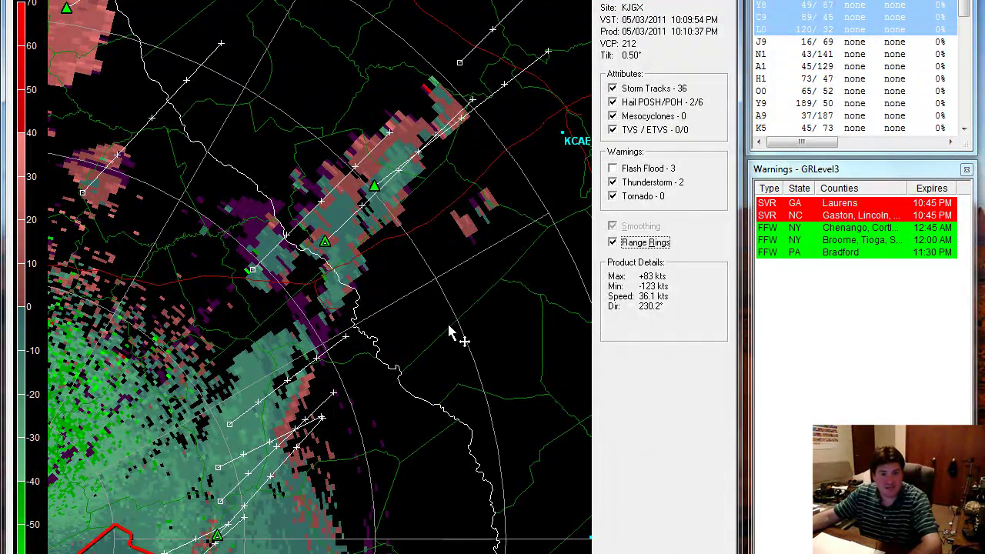
left_click_drag(367, 358, 416, 326)
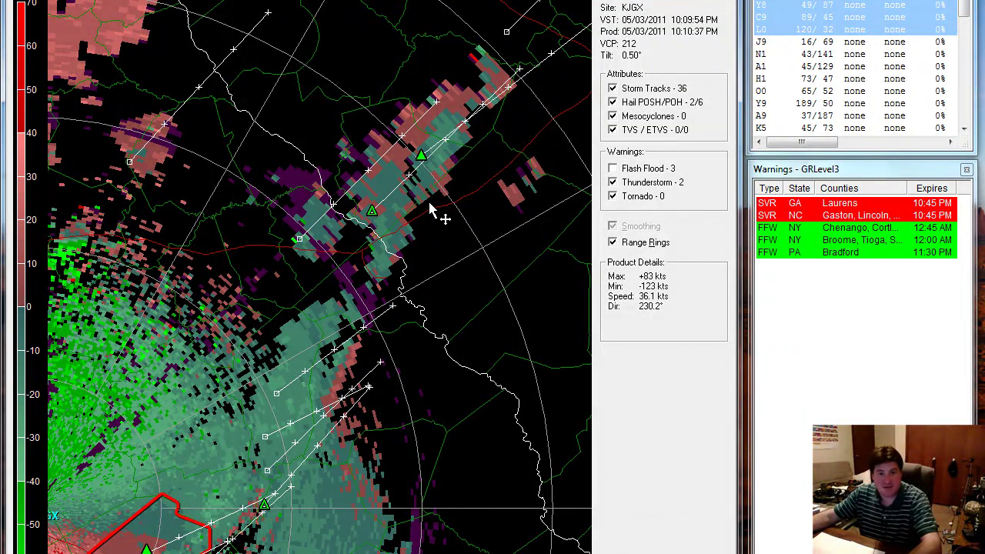
scroll(425, 204, "down", 4)
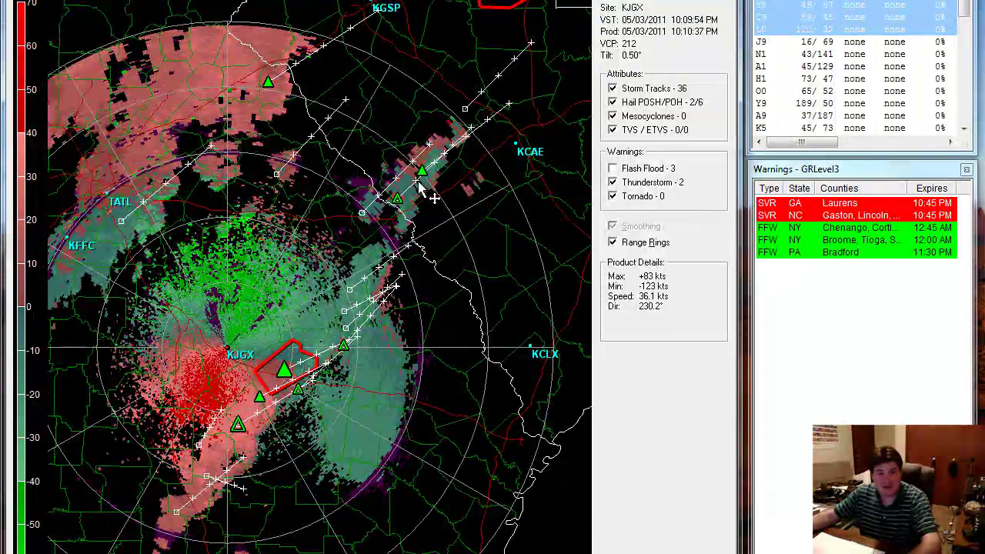
left_click_drag(401, 151, 358, 217)
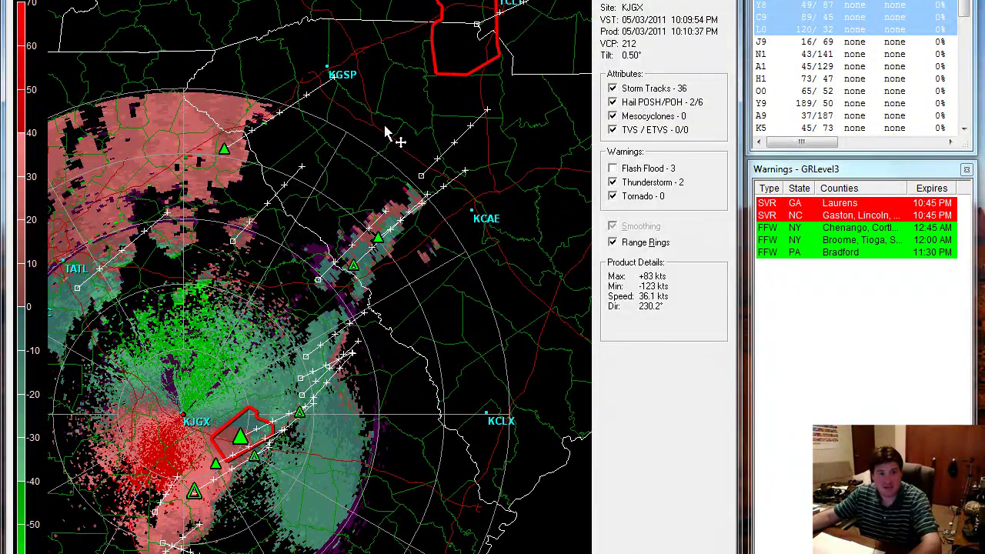
Switch back to 0.50° reflectivity and widen the view over the regional KJGX storm line.
right_click(87, 436)
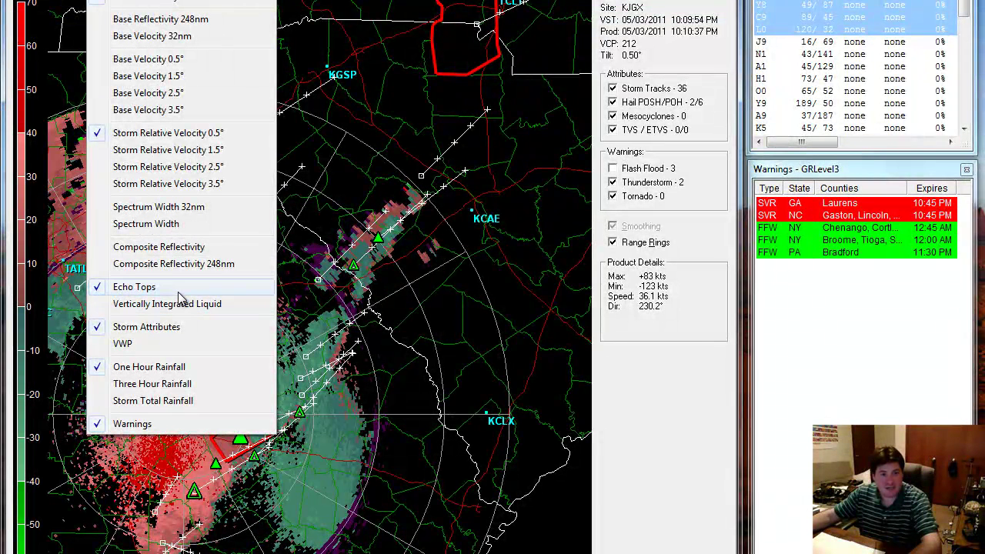
left_click(165, 19)
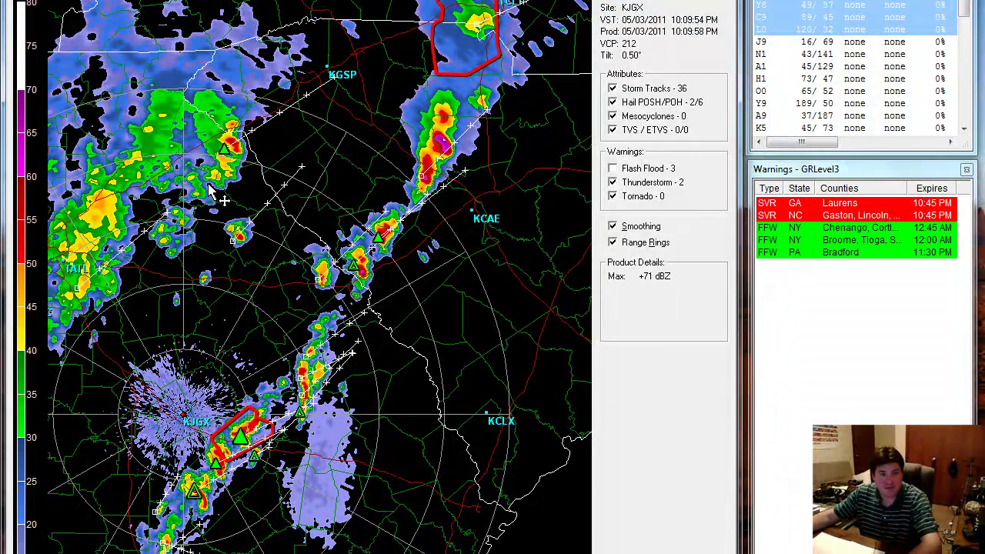
key("Up")
key("Right")
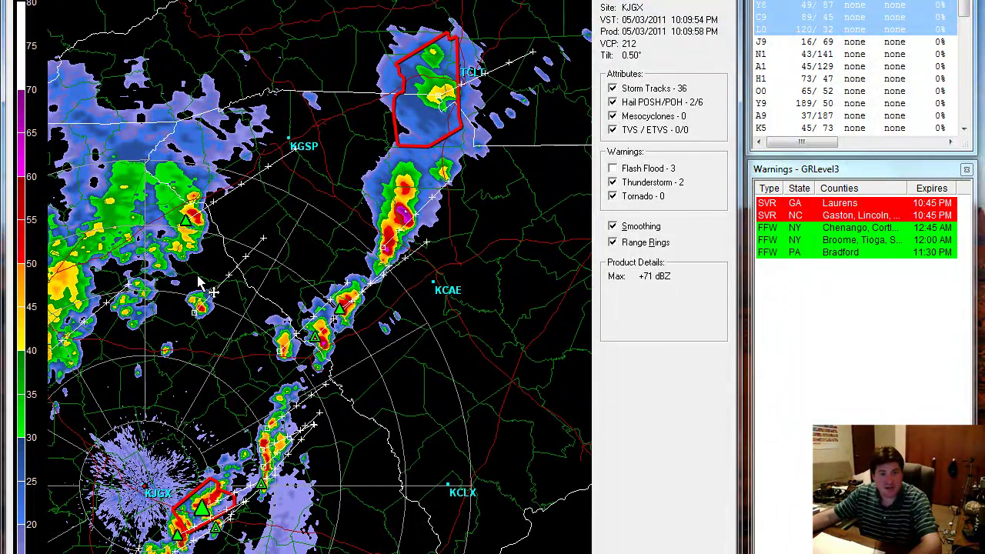
key("Down")
key("Left")
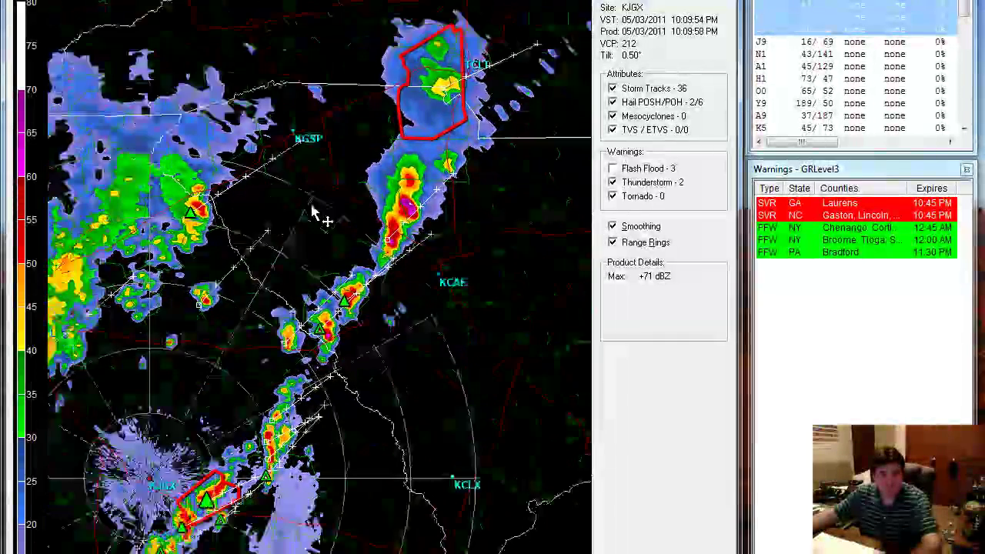
scroll(264, 224, "up", 2)
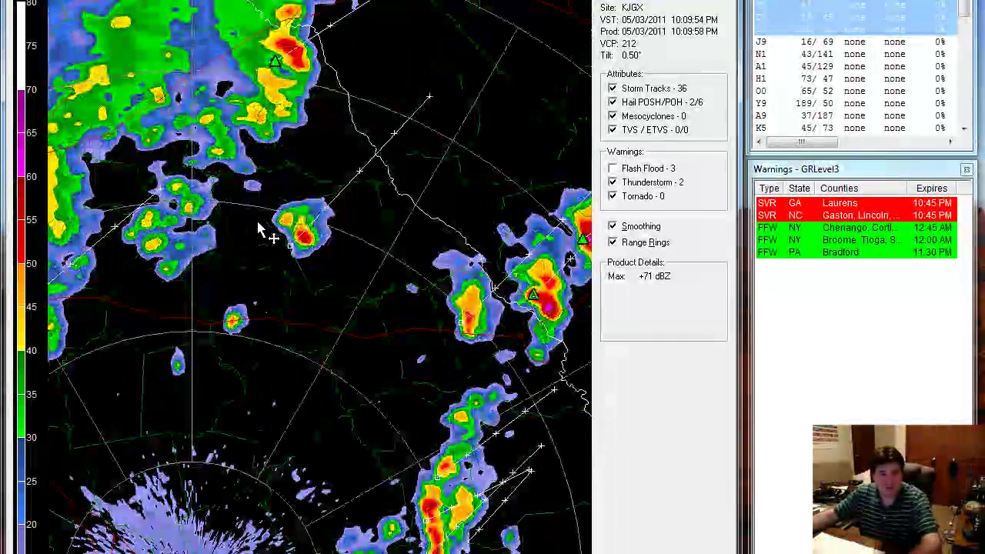
key("Down")
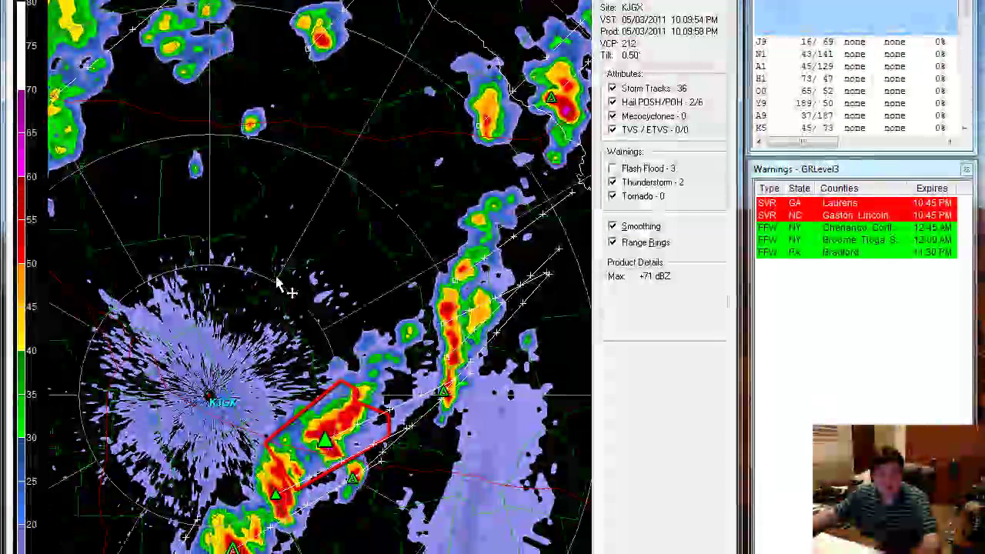
left_click_drag(265, 322, 260, 330)
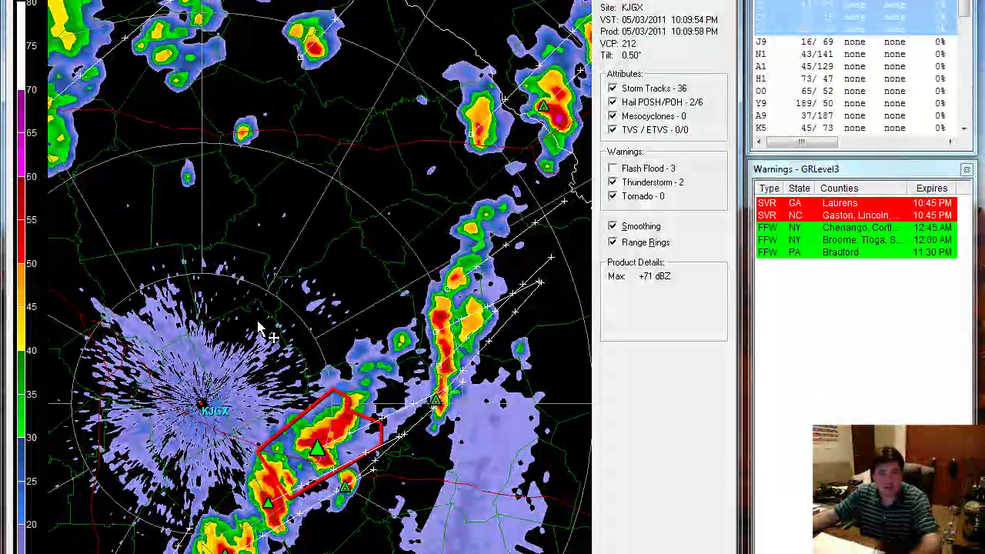
scroll(260, 330, "down", 2)
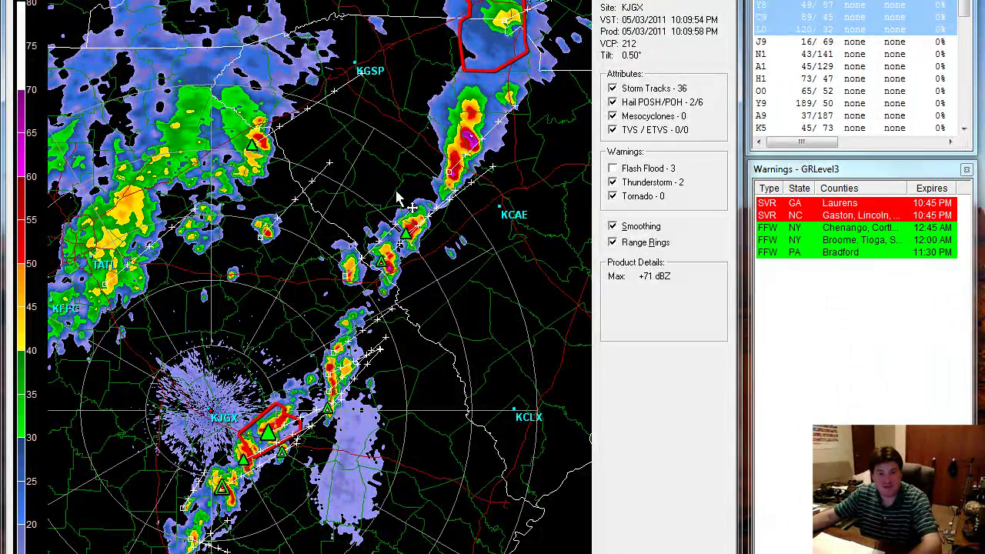
scroll(398, 198, "down", 2)
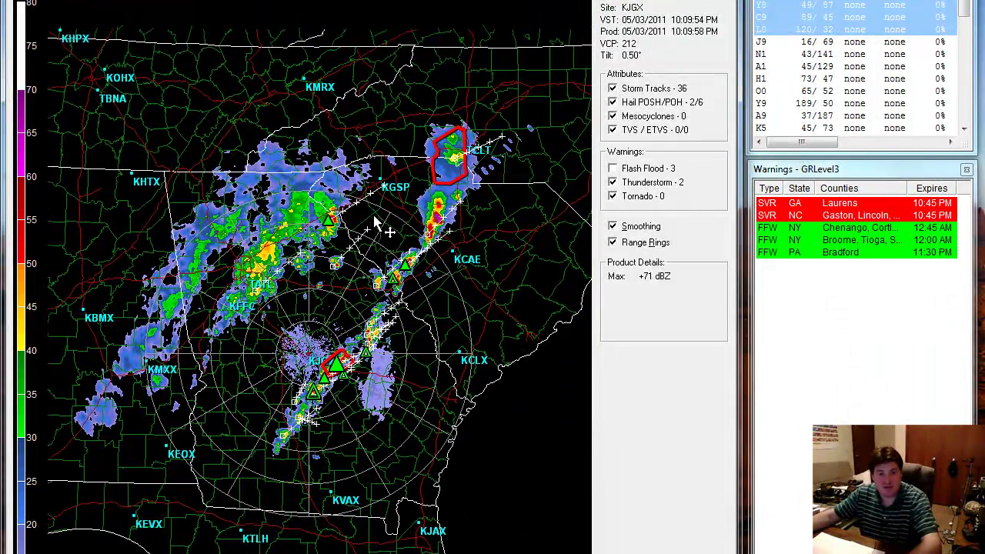